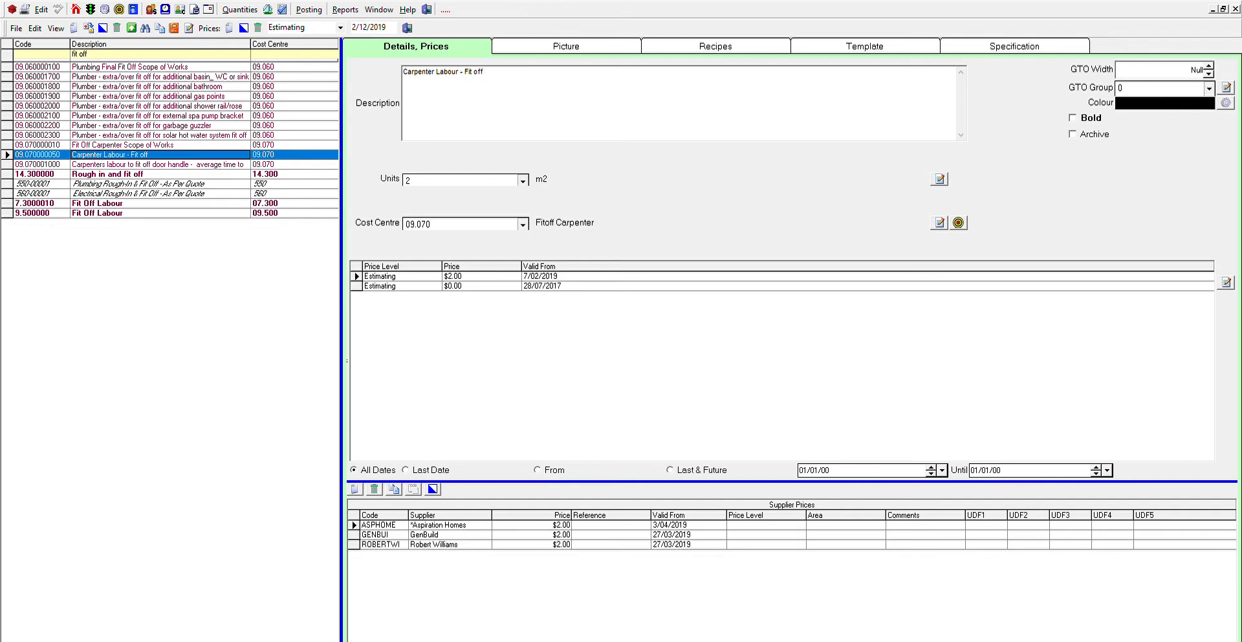
Extend the Carpenter Labour - Fit off item's description with "to plaster only - Simplicity range".
text(to plaster only - Simplicity range)
key(Tab)
click(592, 76)
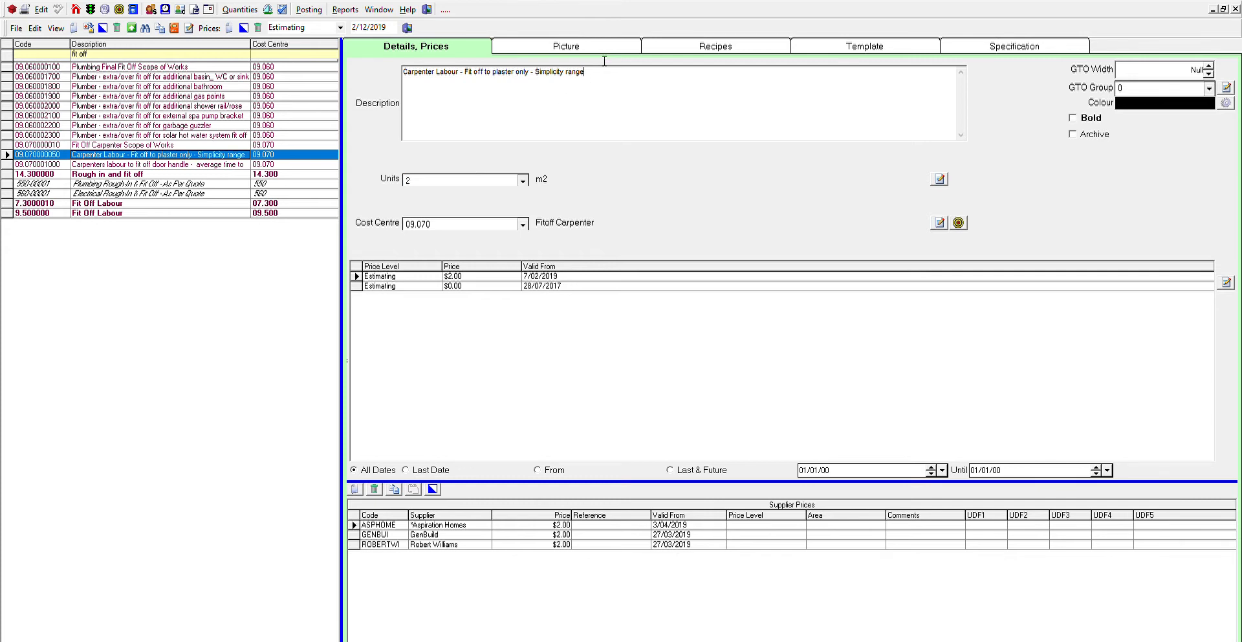
Enter the item's template text as "[hide]" followed by "Fit off of door handles, towel rails etc. to plaster walls only".
click(854, 42)
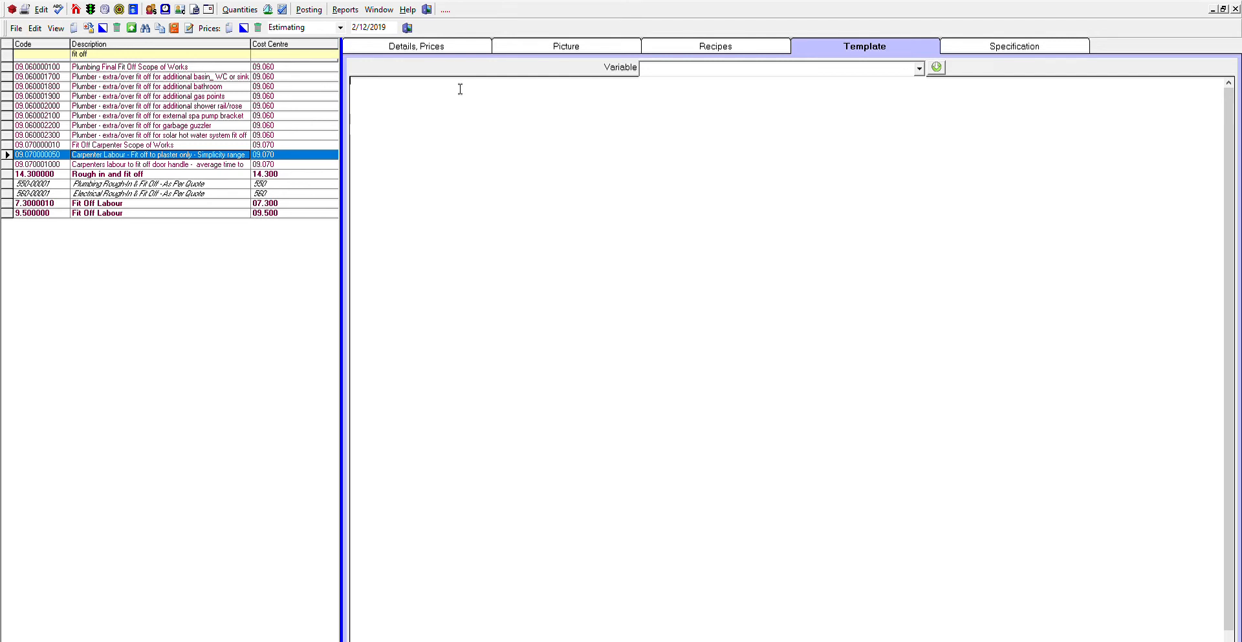
text([hid)
text(oors )
text( handles)
text(, to)
text(wel ra)
text(ils etc. )
text(to plaster wa)
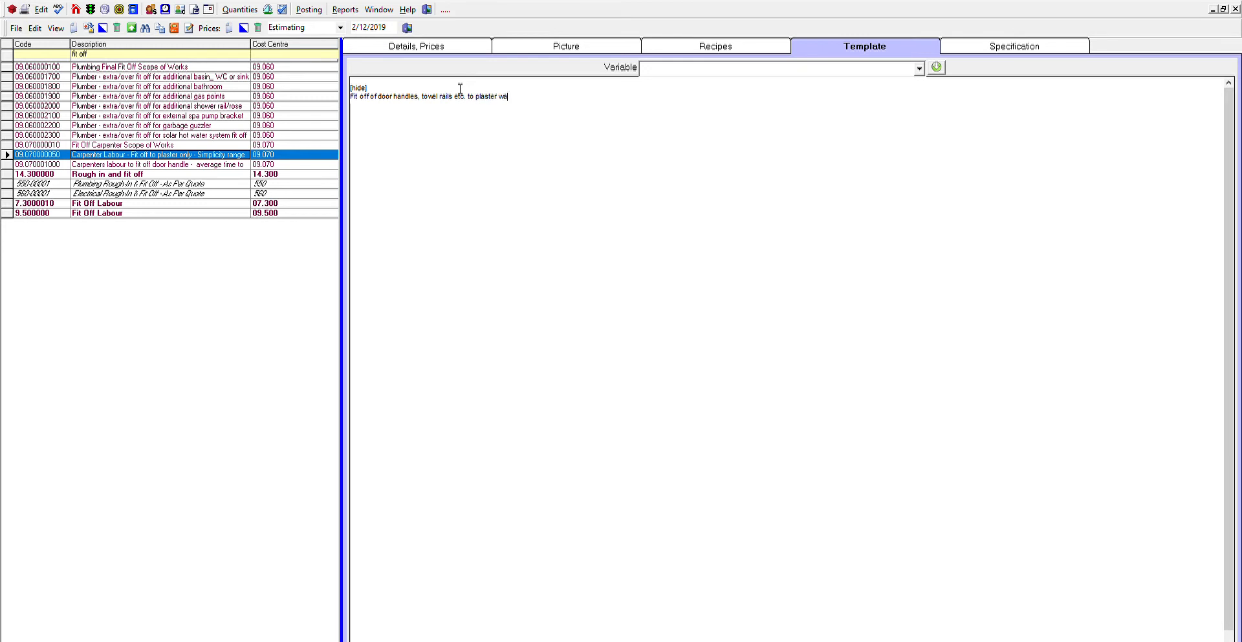
text(lls only)
click(738, 40)
click(588, 40)
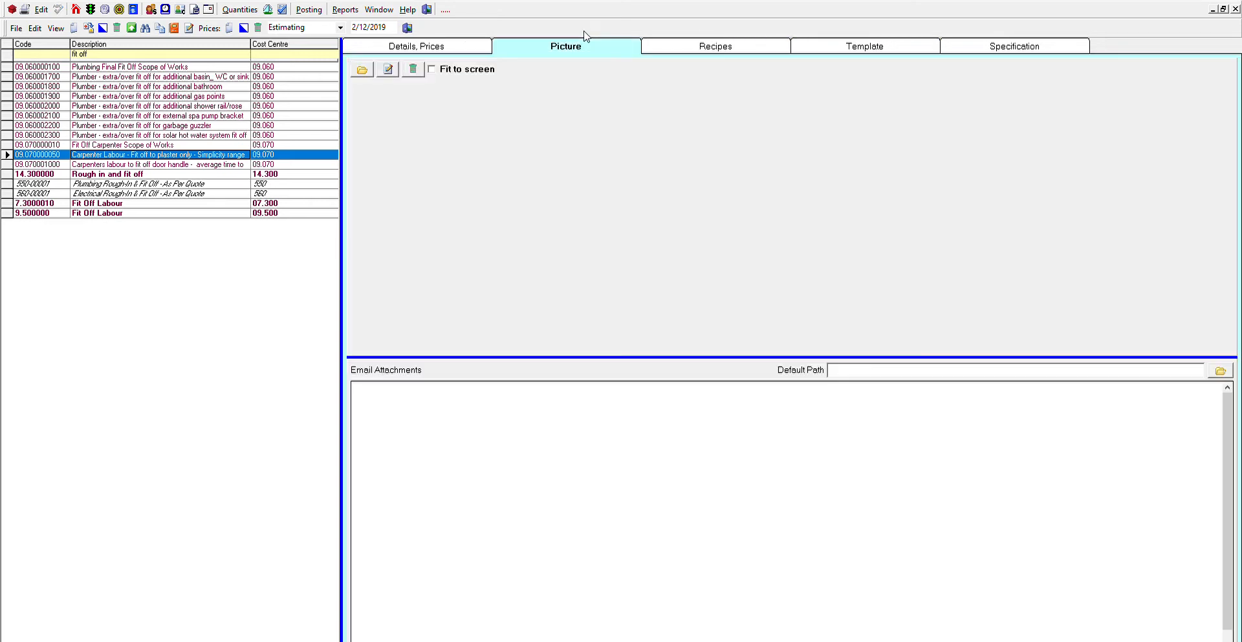
click(468, 40)
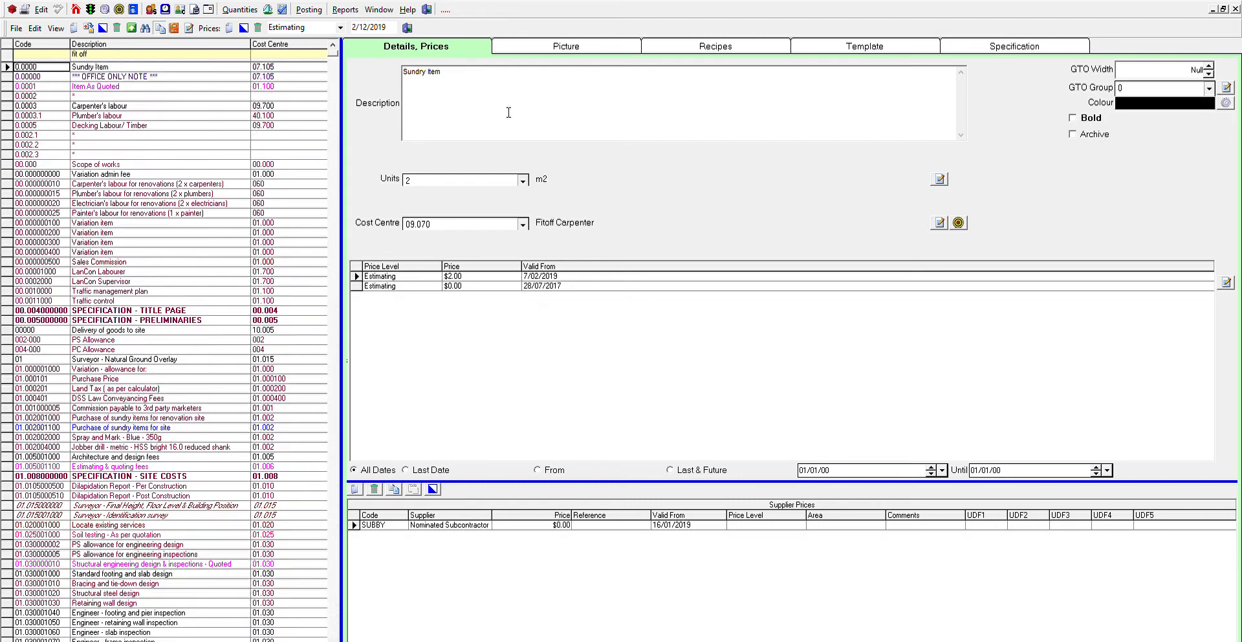
In item 09.070000051's description, replace "plaster only" with "ceramic tiles".
scroll(205, 148, up, 4)
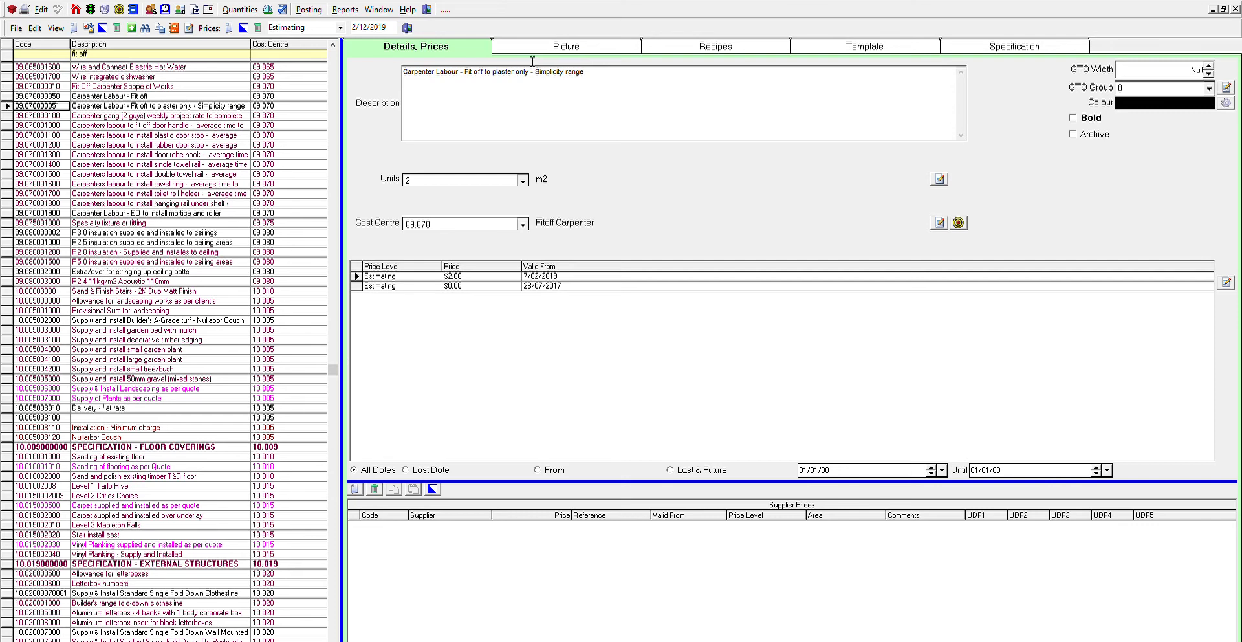
drag(529, 62, 499, 62)
text(cermi)
key(BackSpace)
key(BackSpace)
text(amic tiles)
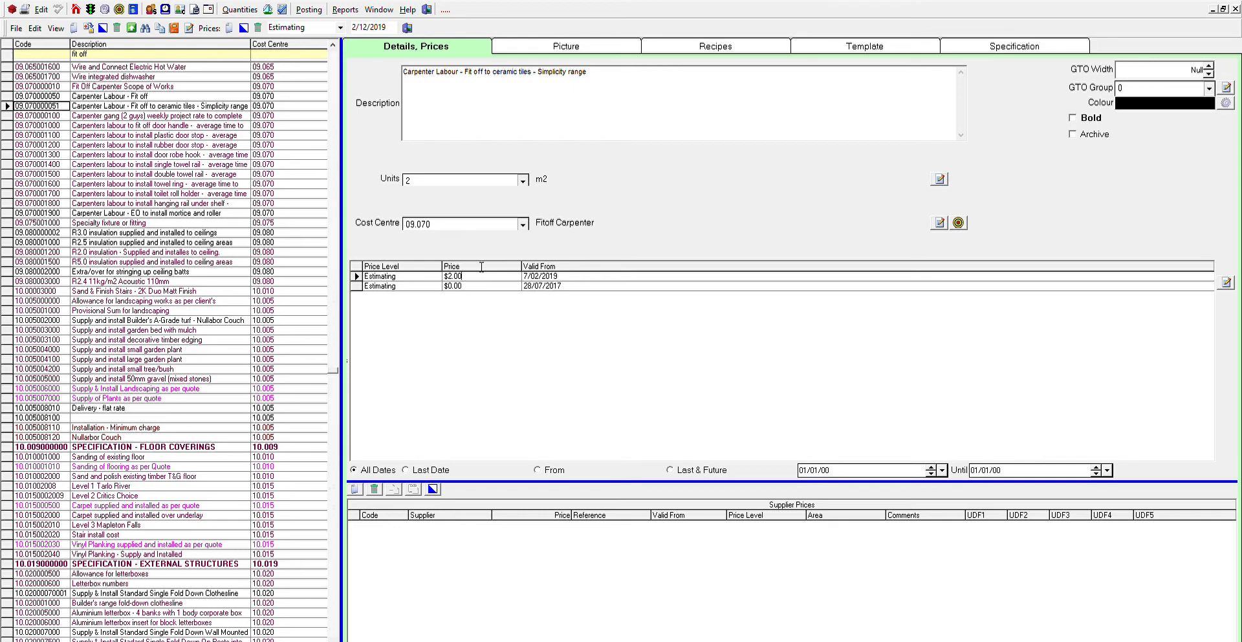
Set the ceramic tiles item's current Estimating price to $3.00.
click(459, 276)
text(3)
key(Return)
Add supplier prices of $3.00 to the ceramic tiles item for GenBuild and the individual carpenter supplier.
click(356, 486)
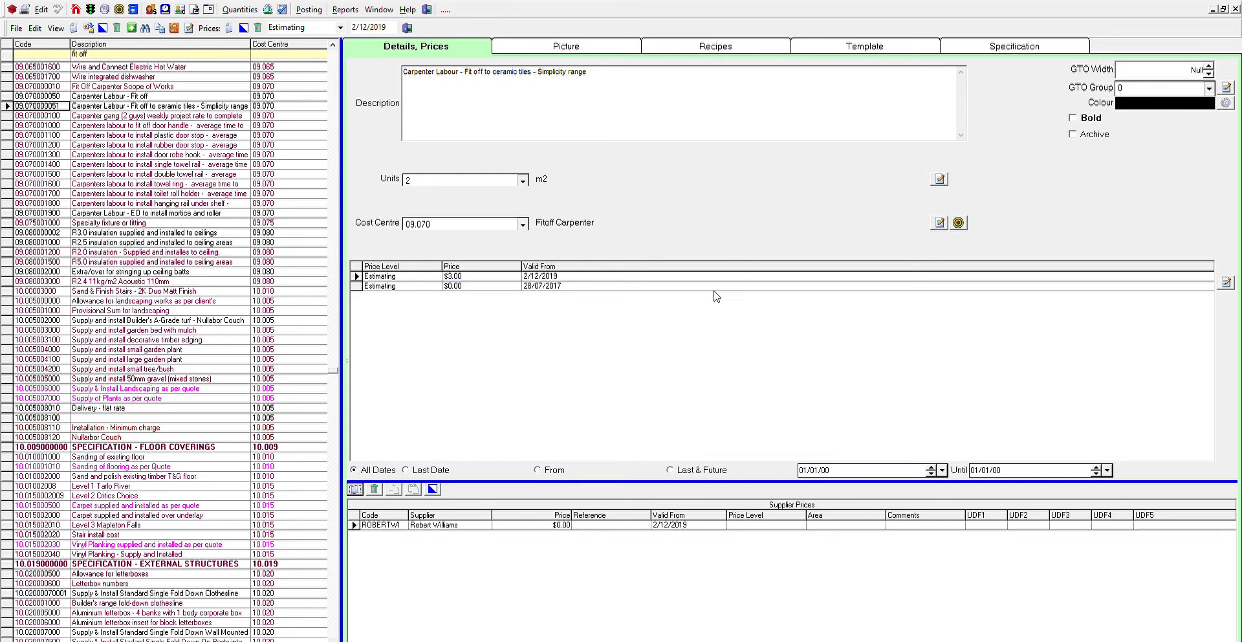
click(562, 524)
text(3.00)
key(Return)
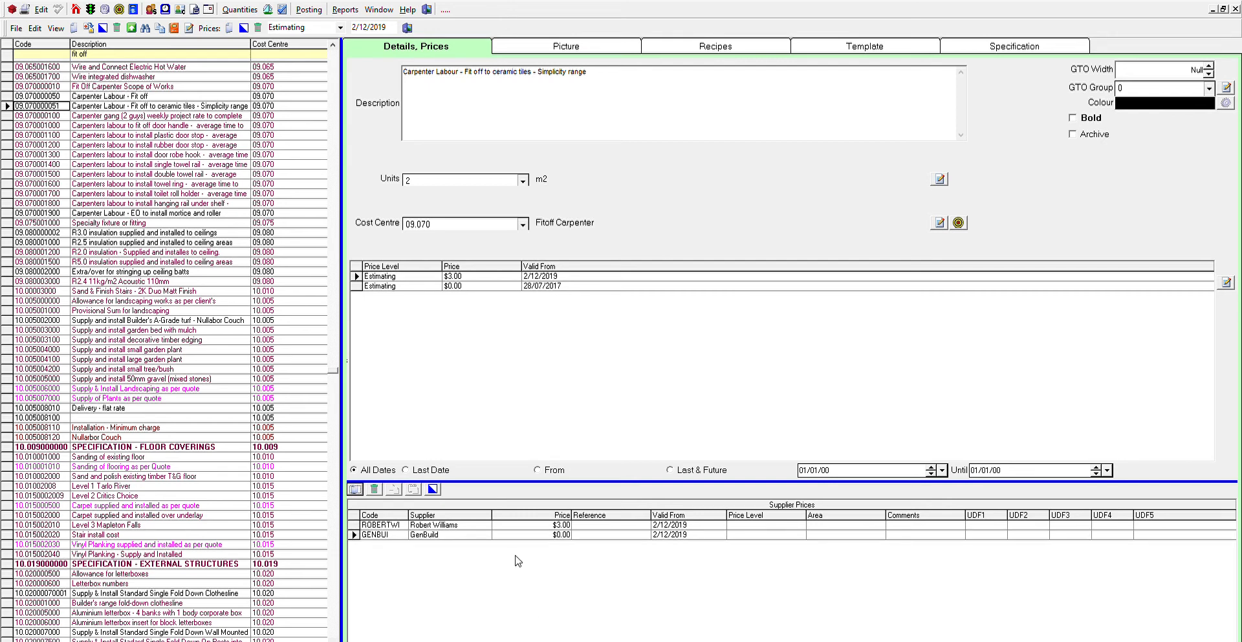
click(558, 534)
text(3.00)
click(510, 285)
click(363, 279)
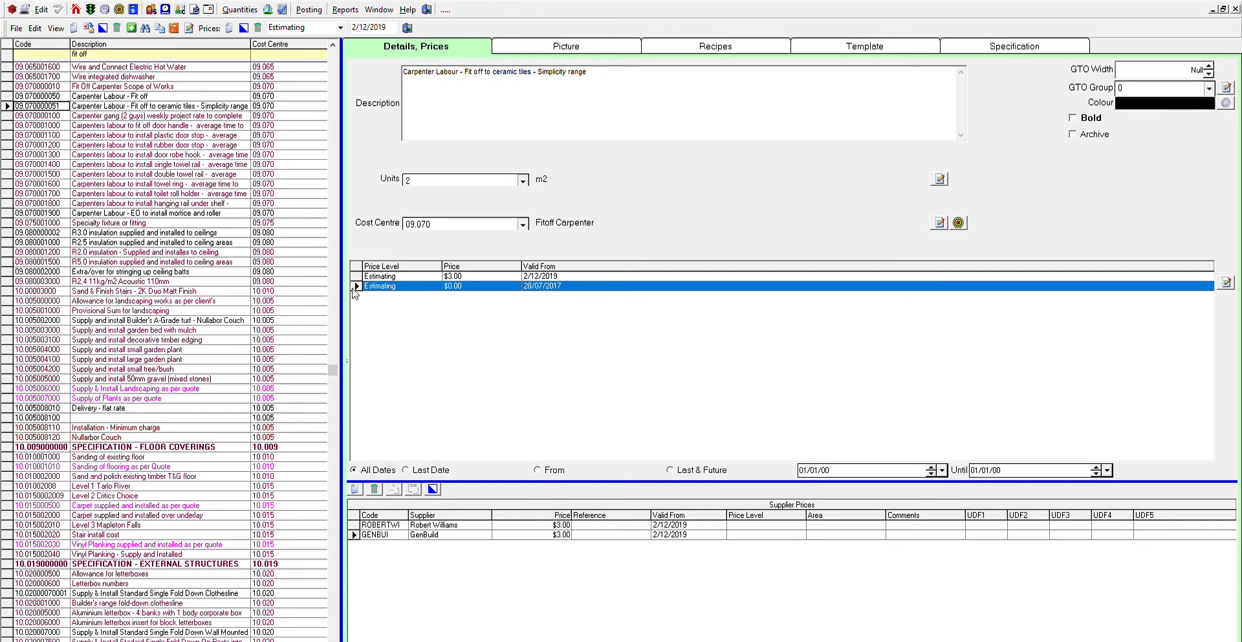
Copy the ceramic tiles item's description over item 09.070000050's and change it to read "Carpenter Labour - Fit off to plaster only - Simplicity range".
click(174, 96)
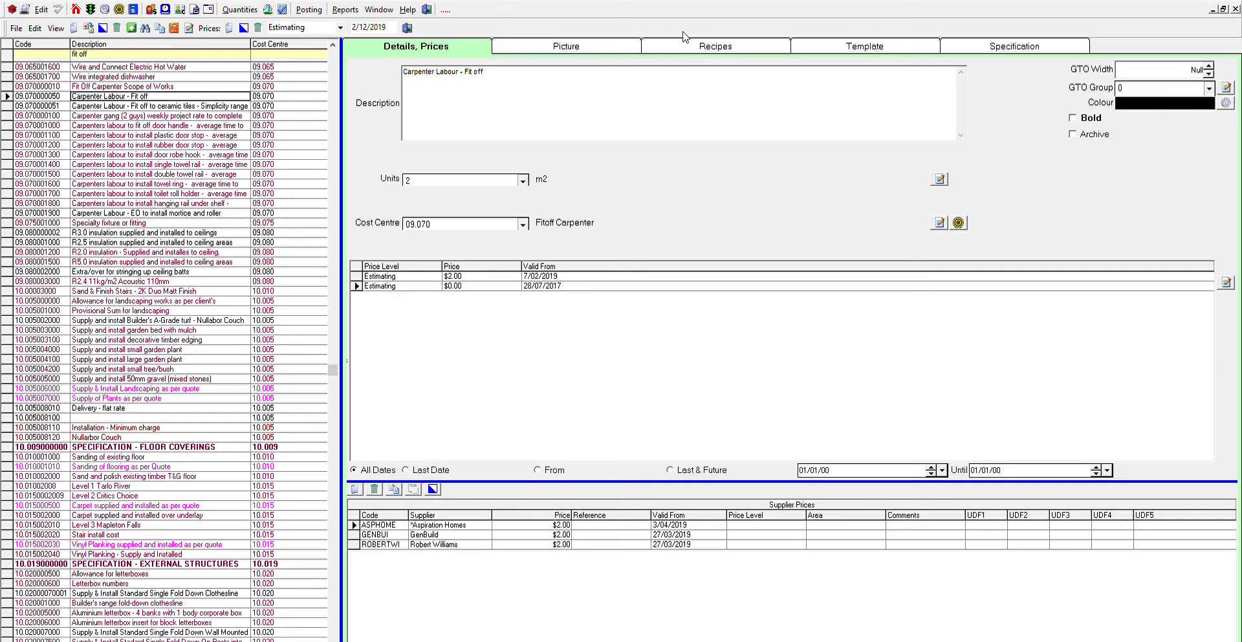
click(214, 105)
drag(601, 62, 401, 71)
key(ctrl+c)
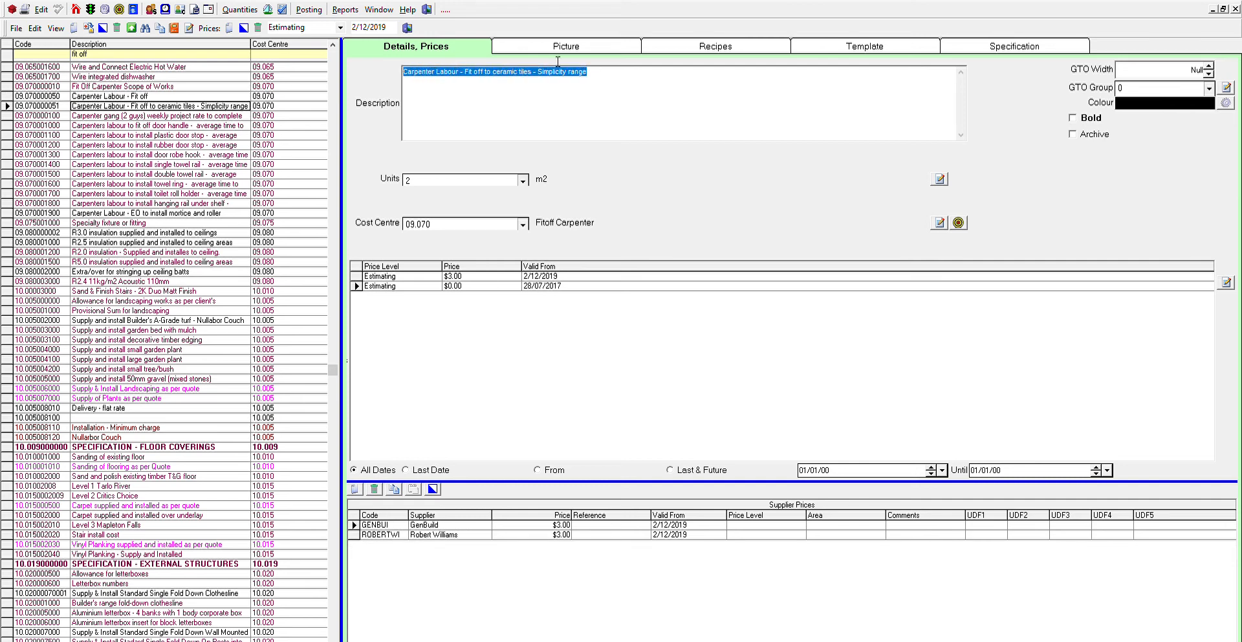
click(163, 96)
drag(538, 64, 323, 64)
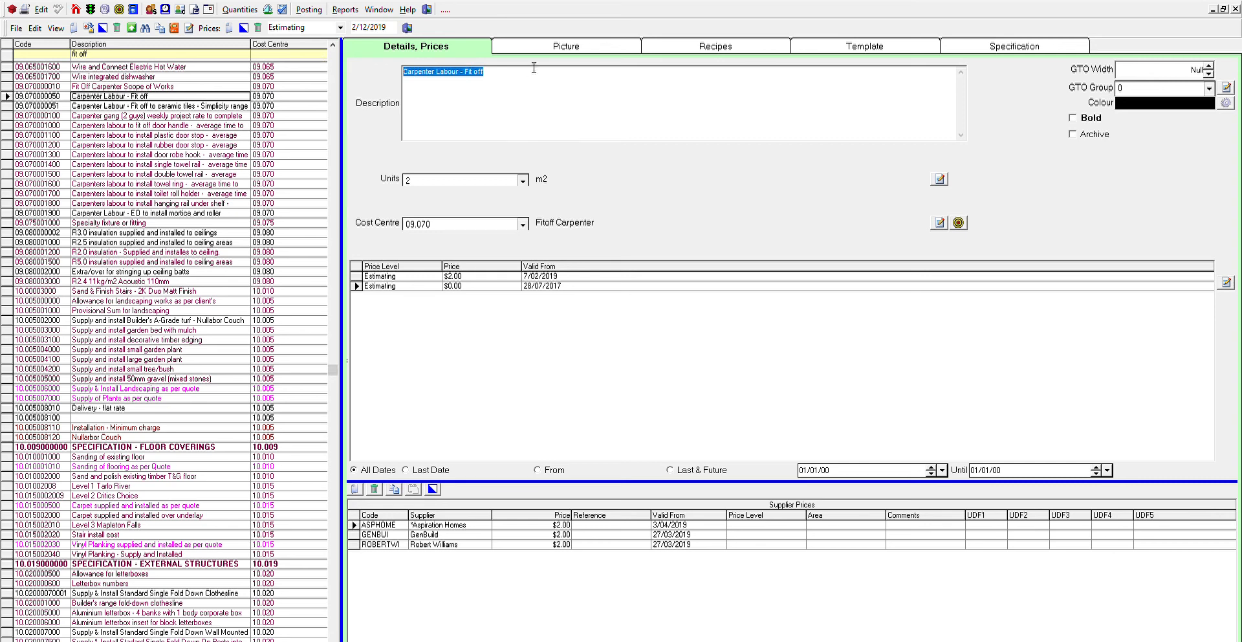
key(ctrl+v)
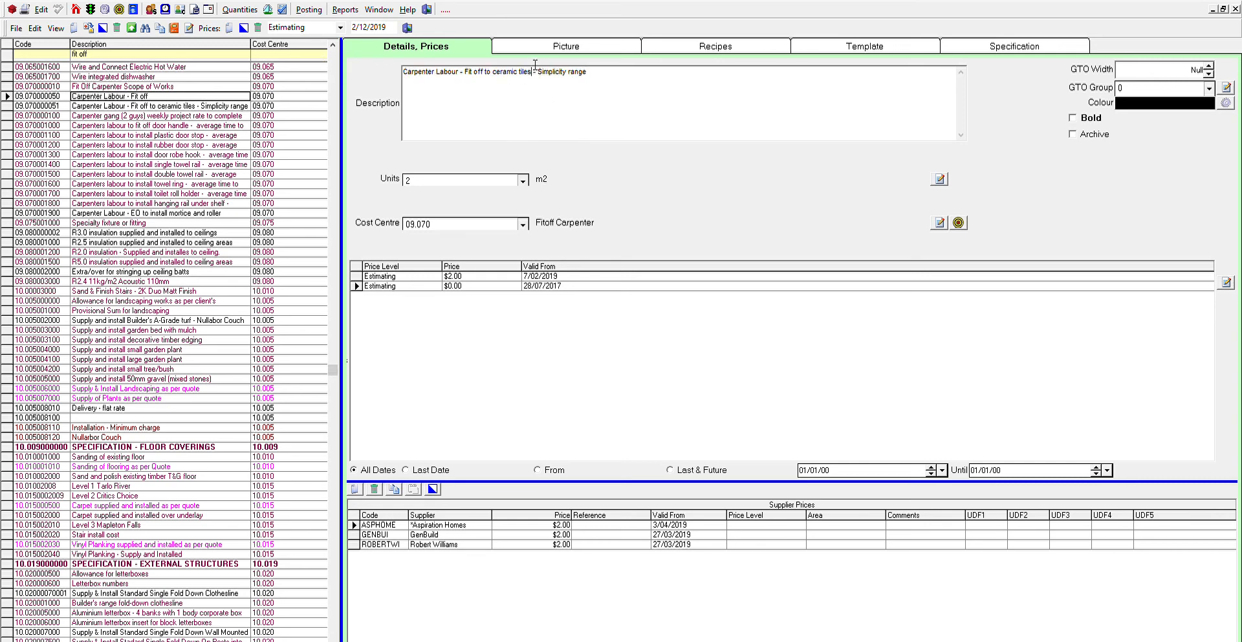
drag(528, 71, 499, 60)
text(plaster only)
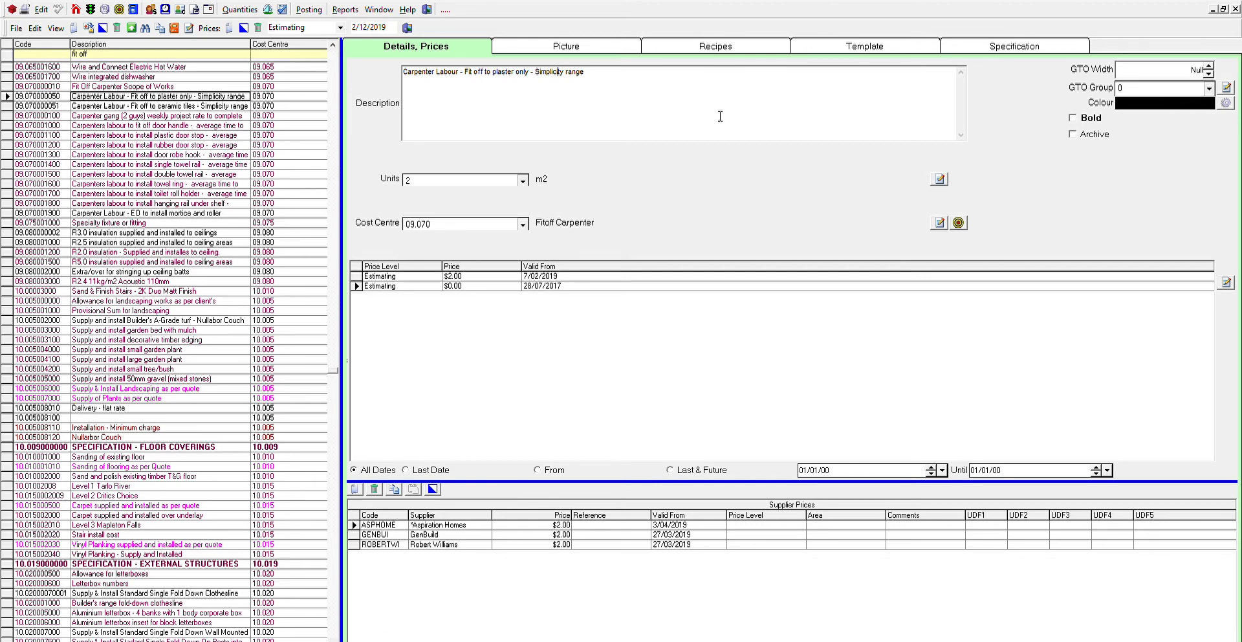
Copy the plaster item's entire template text into the template of ceramic tiles item 09.070000051.
click(823, 40)
key(ctrl+a)
key(ctrl+c)
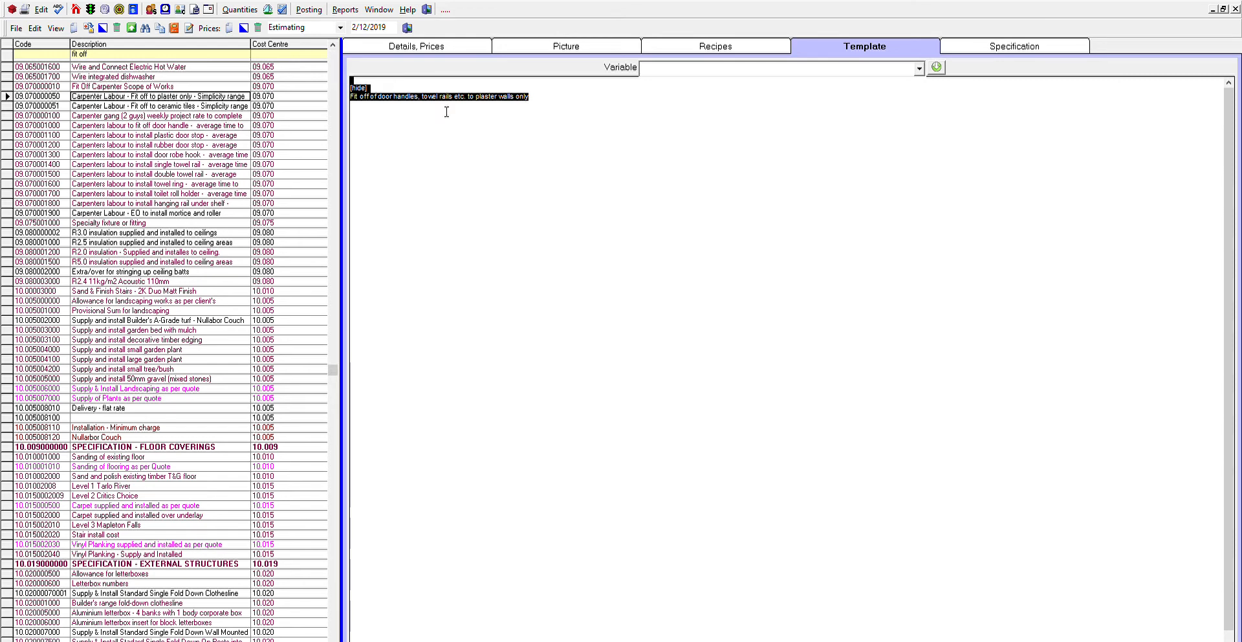
click(177, 89)
key(Down)
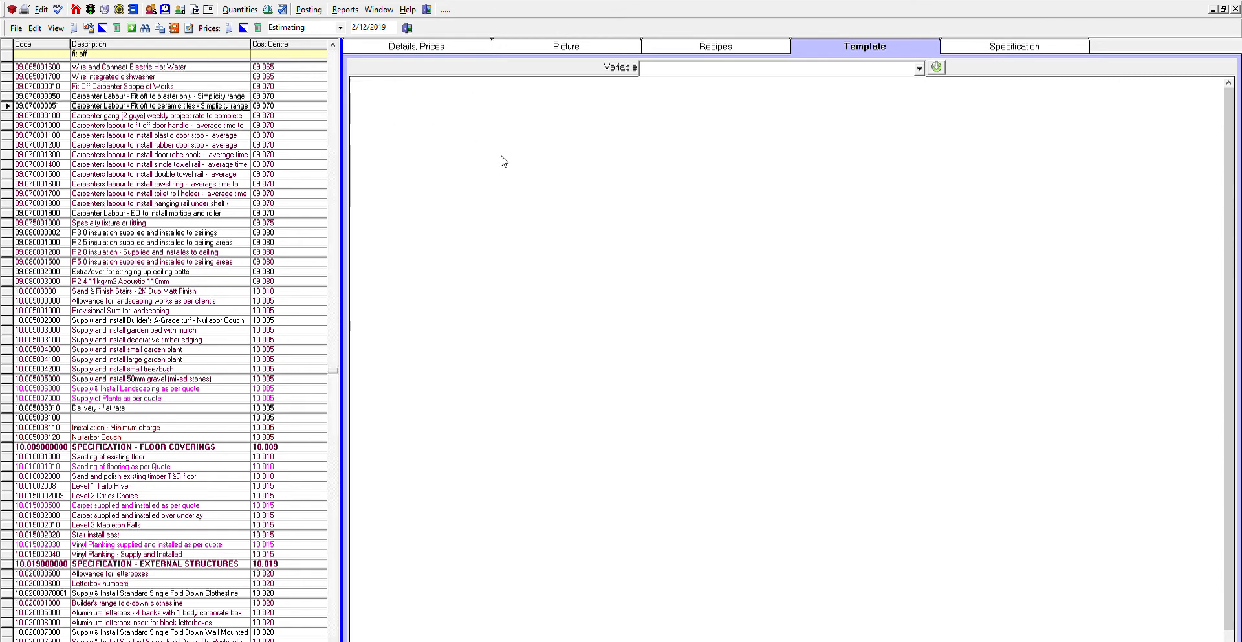
drag(538, 97, 481, 97)
Replace "plaster" with "ceramic tiles" in the ceramic item's template text and return to its details and prices.
click(500, 97)
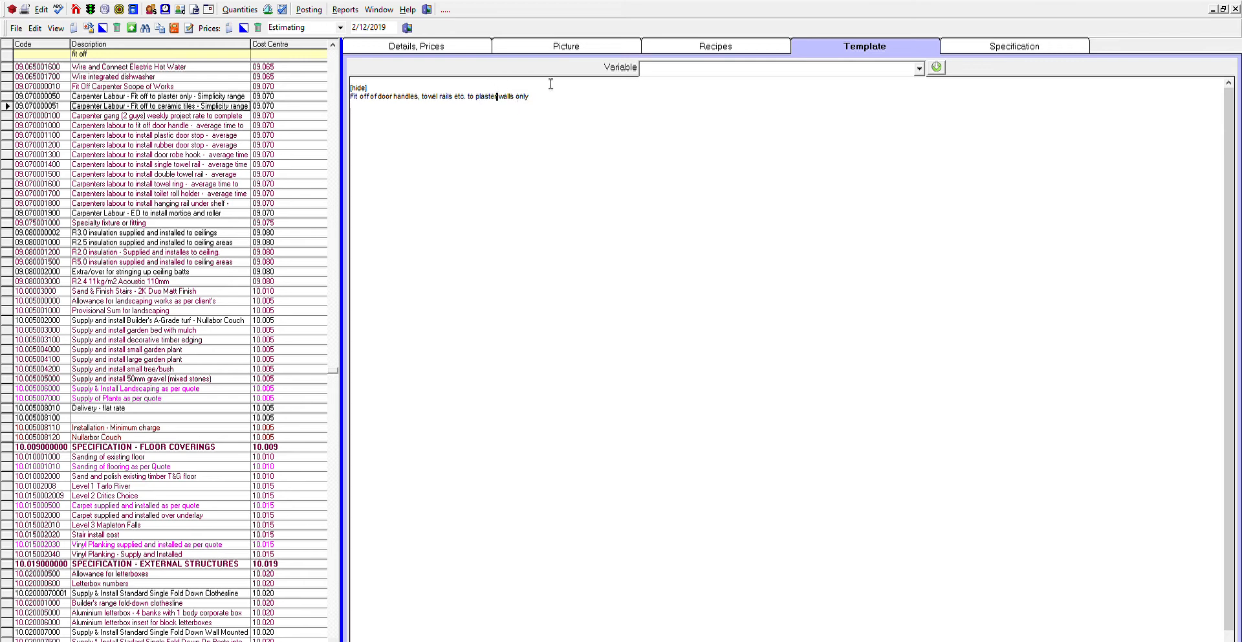
key(BackSpace)
key(BackSpace)
key(BackSpace)
key(BackSpace)
key(BackSpace)
text(cermai)
key(BackSpace)
key(BackSpace)
key(BackSpace)
text(amic tiles)
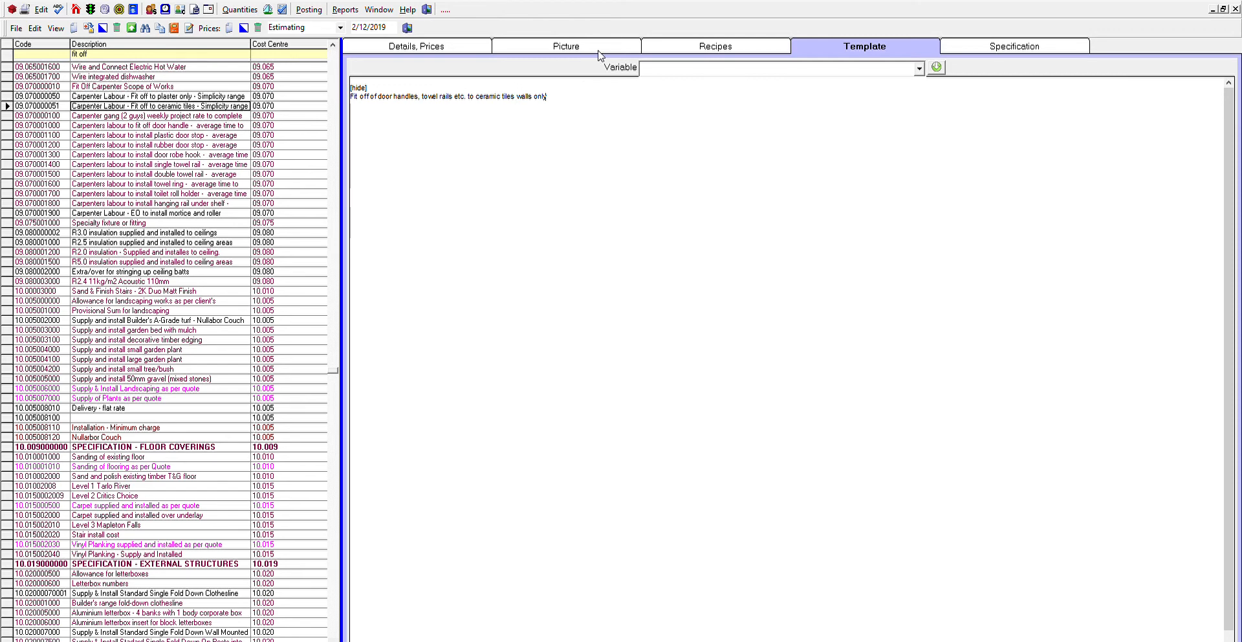
click(737, 46)
click(481, 44)
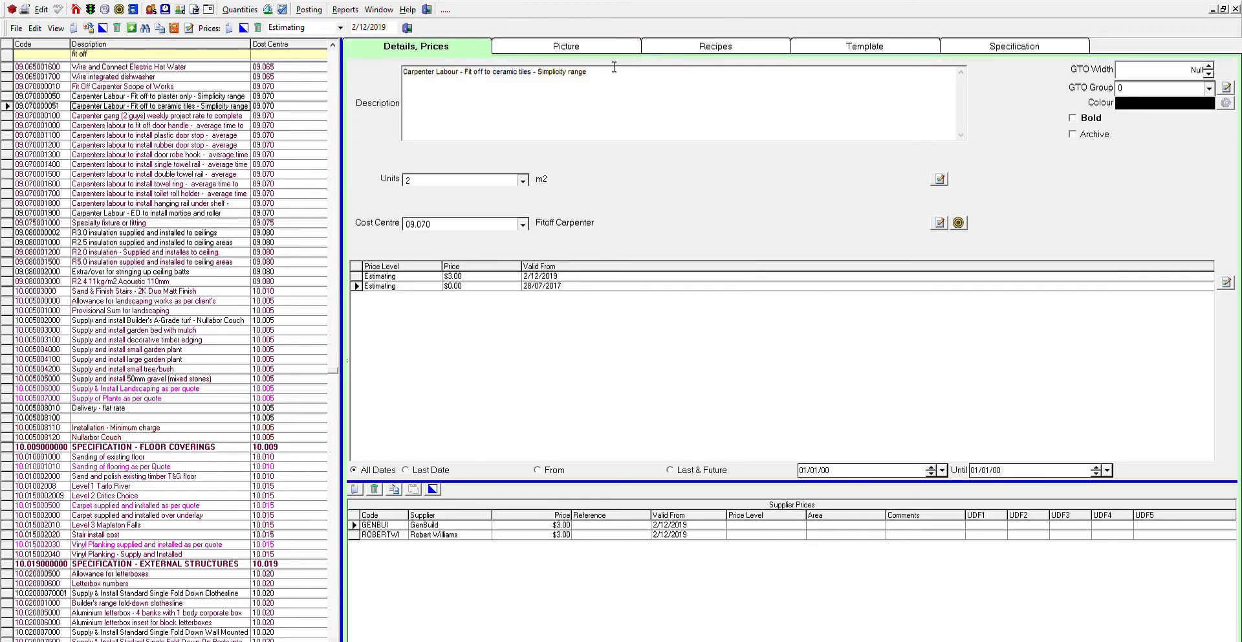
Duplicate the ceramic tiles item as 09.070000052 and change "ceramic" to "porcelain" in its description.
click(16, 105)
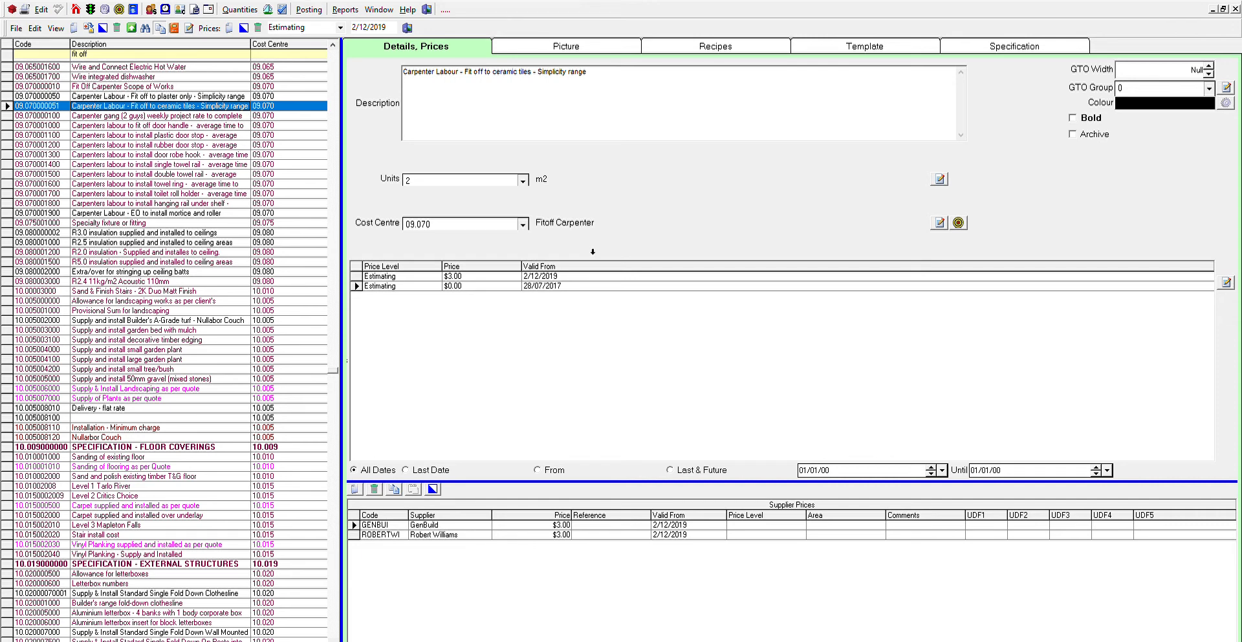
key(Return)
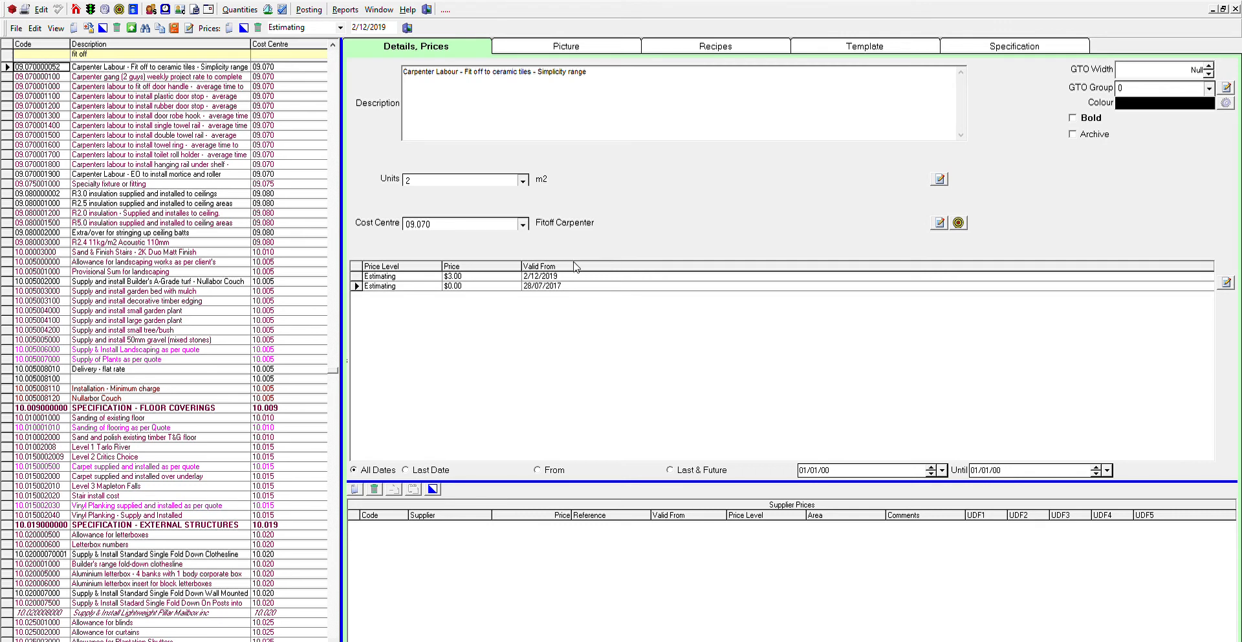
click(521, 63)
key(BackSpace)
key(BackSpace)
key(BackSpace)
key(BackSpace)
key(BackSpace)
key(BackSpace)
key(BackSpace)
text(porceila)
key(BackSpace)
key(BackSpace)
key(BackSpace)
text(line)
key(BackSpace)
key(BackSpace)
key(BackSpace)
key(BackSpace)
key(BackSpace)
text(elain)
Replace "Simplicity" with "Diamond" in the porcelain tiles item's description.
double_click(556, 72)
text(Da)
key(BackSpace)
text(iamond)
Set the porcelain tiles item's current Estimating price to $4.00.
key(Tab)
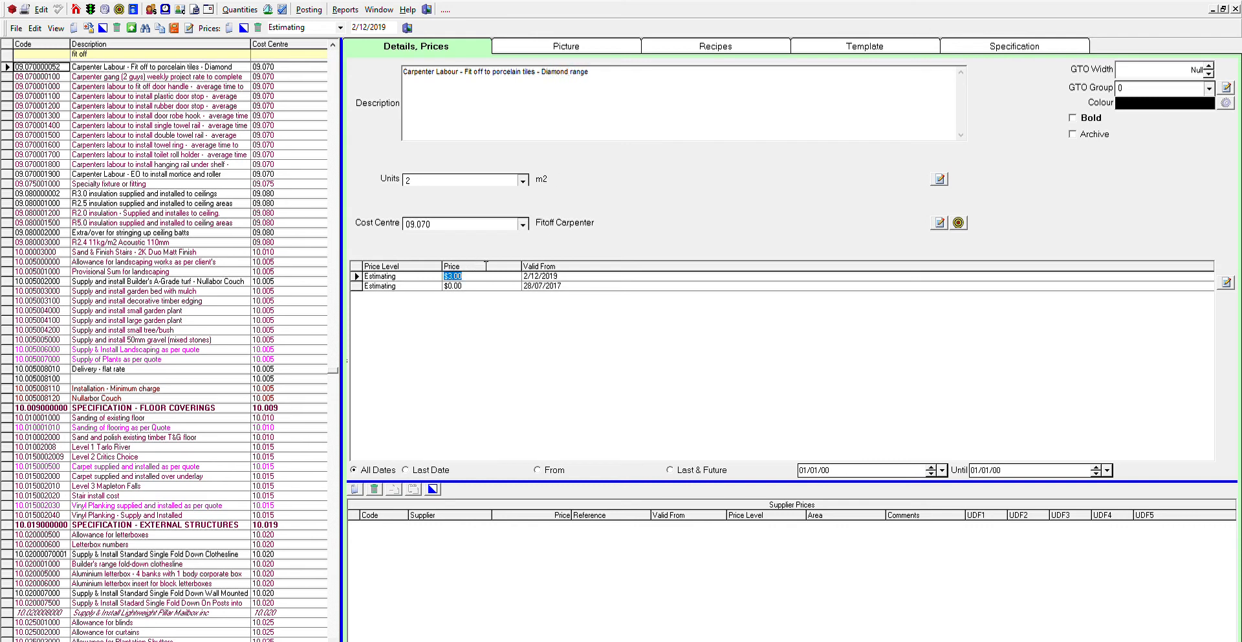
text(40)
key(Tab)
Add supplier prices of $4.00 to the porcelain tiles item for GenBuild and the individual carpenter supplier.
click(357, 484)
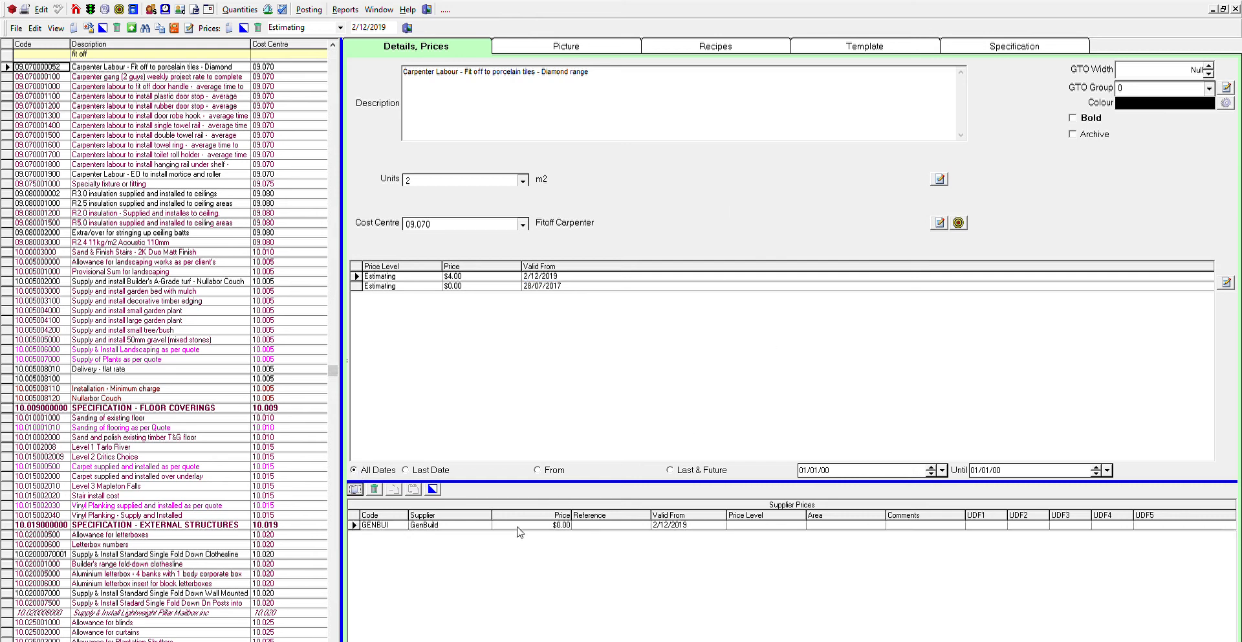
text(4)
key(Return)
key(Return)
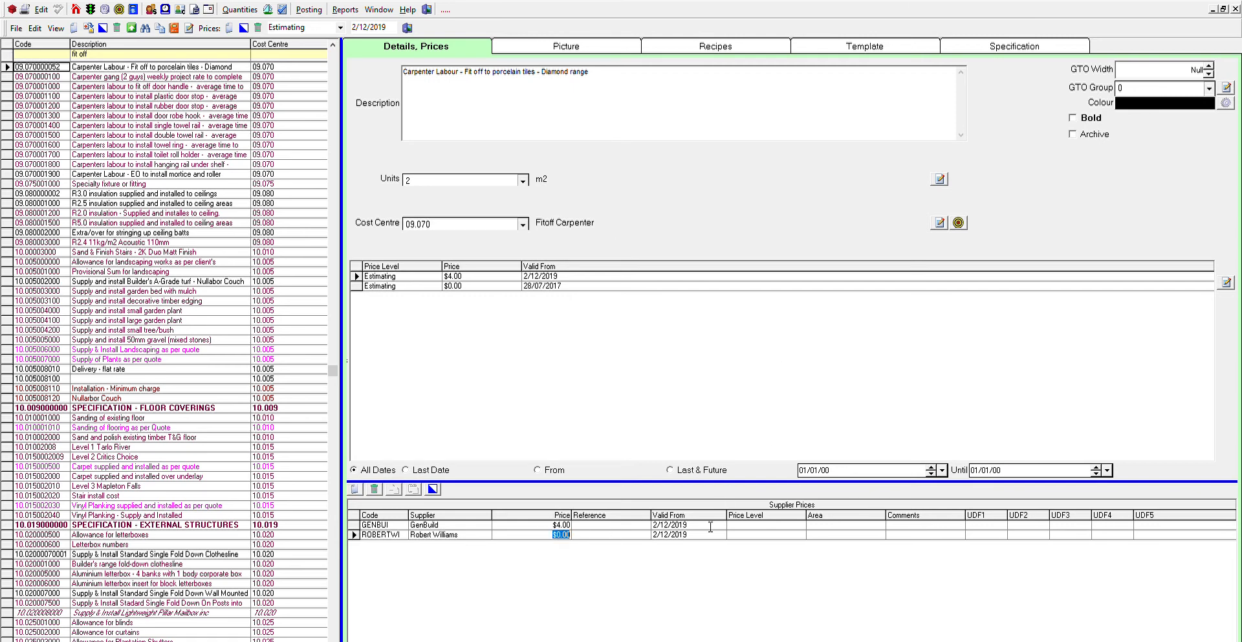
click(551, 534)
text(4)
key(Return)
Paste the copied plaster walls template text into the porcelain tiles item's empty template.
click(853, 46)
click(717, 134)
right_click(709, 132)
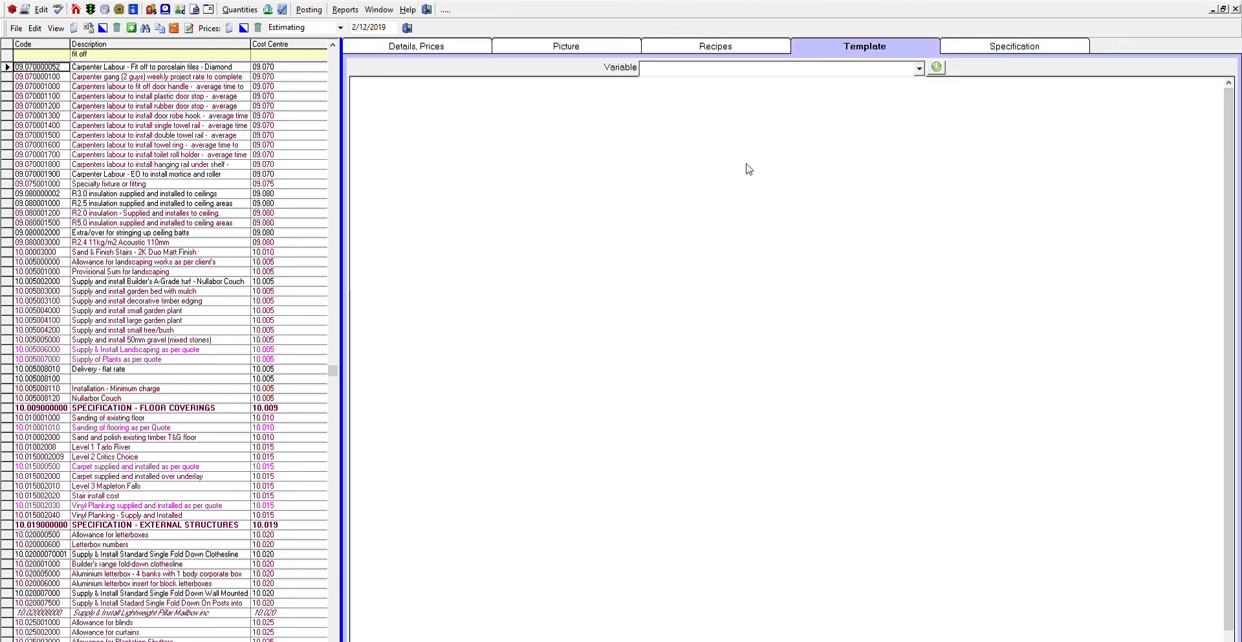
click(748, 167)
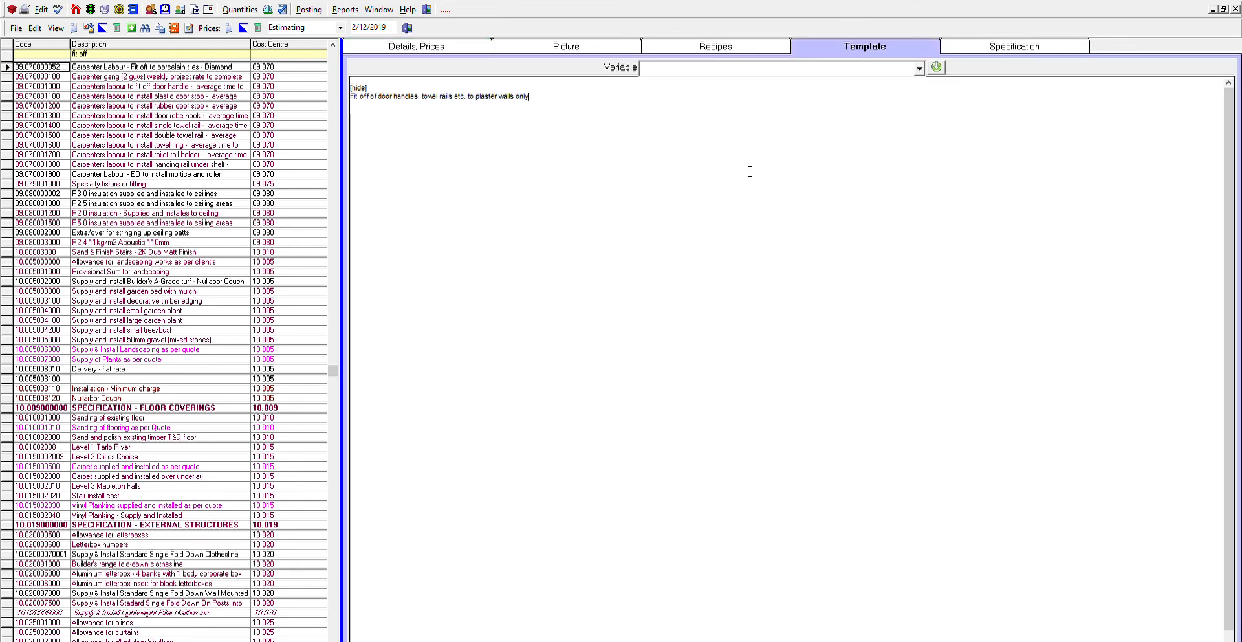
Change the porcelain item's template wording to end with "to porclin tiled walls or a combination of tiles".
double_click(487, 95)
text(porcel)
key(BackSpace)
key(BackSpace)
key(BackSpace)
text(lin tiled)
text(ion o)
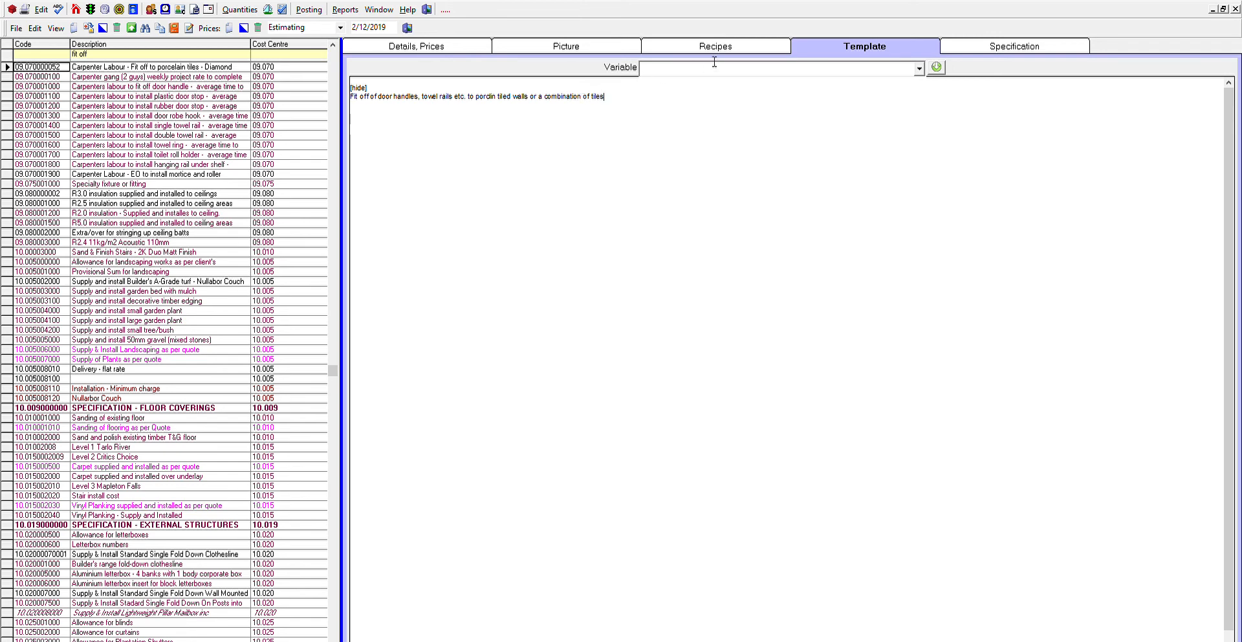
Review the template text and prices of the plaster, ceramic and porcelain fit off items, and close the item list.
click(732, 40)
scroll(163, 206, up, 2)
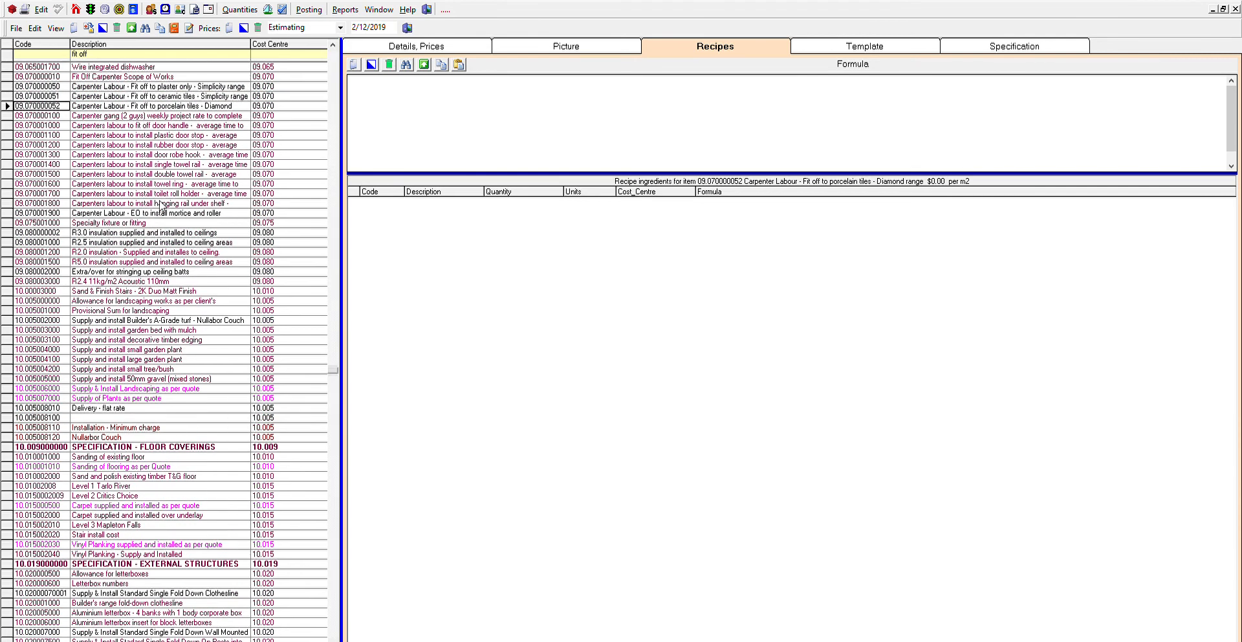
click(202, 115)
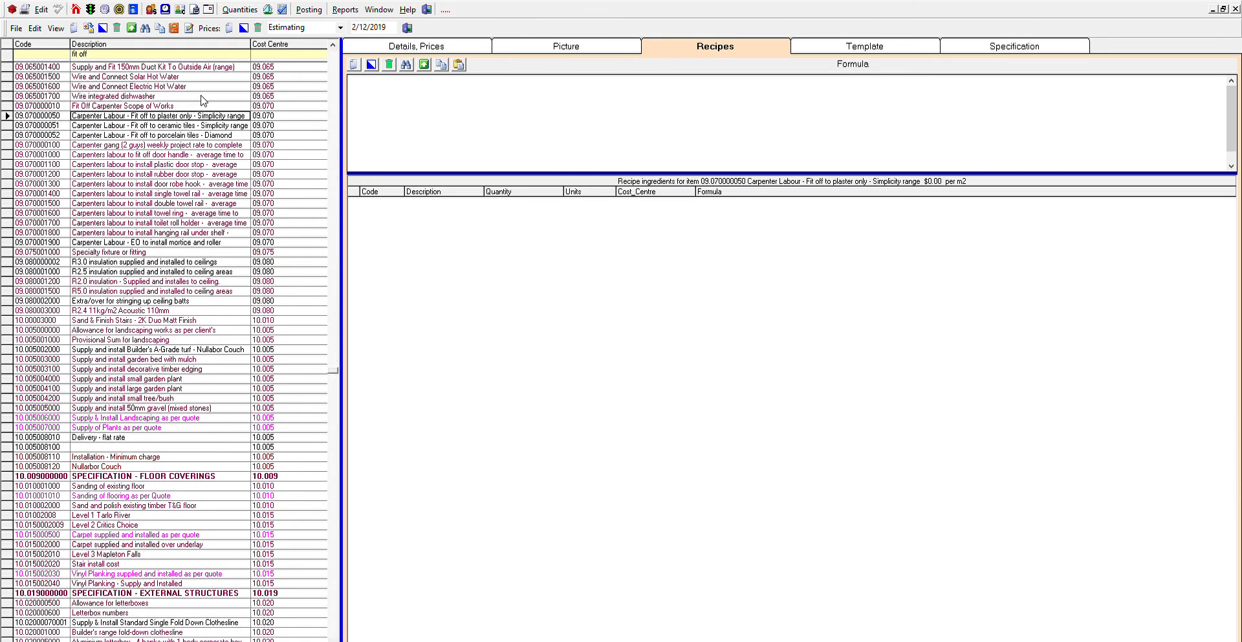
click(884, 43)
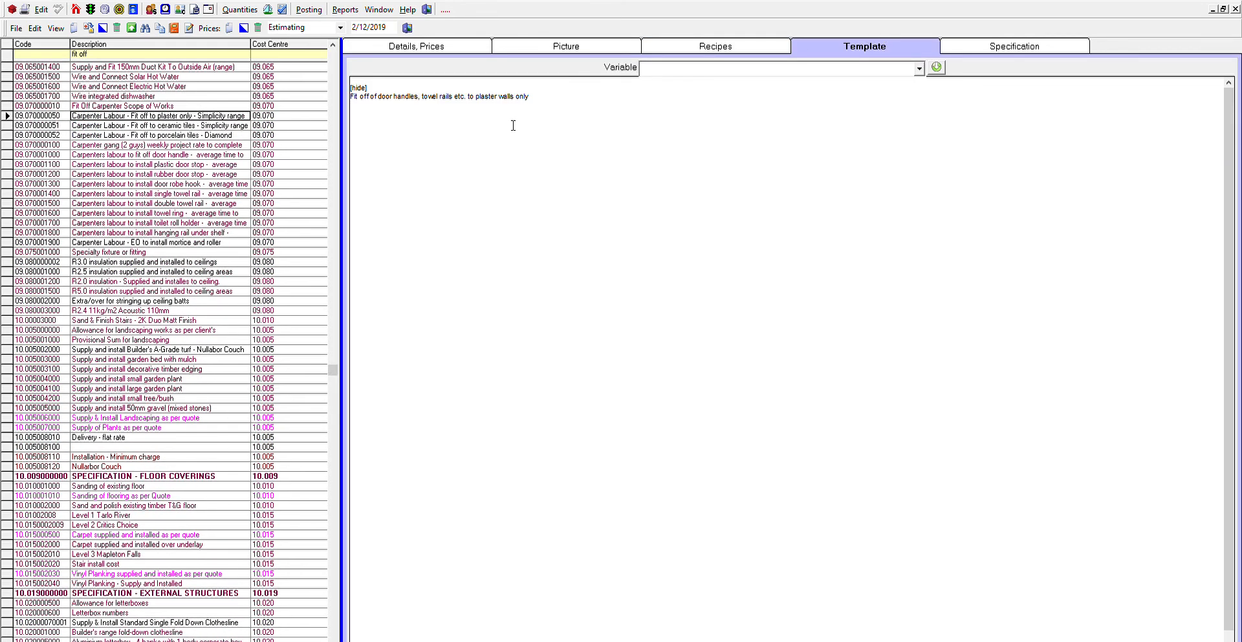
click(466, 43)
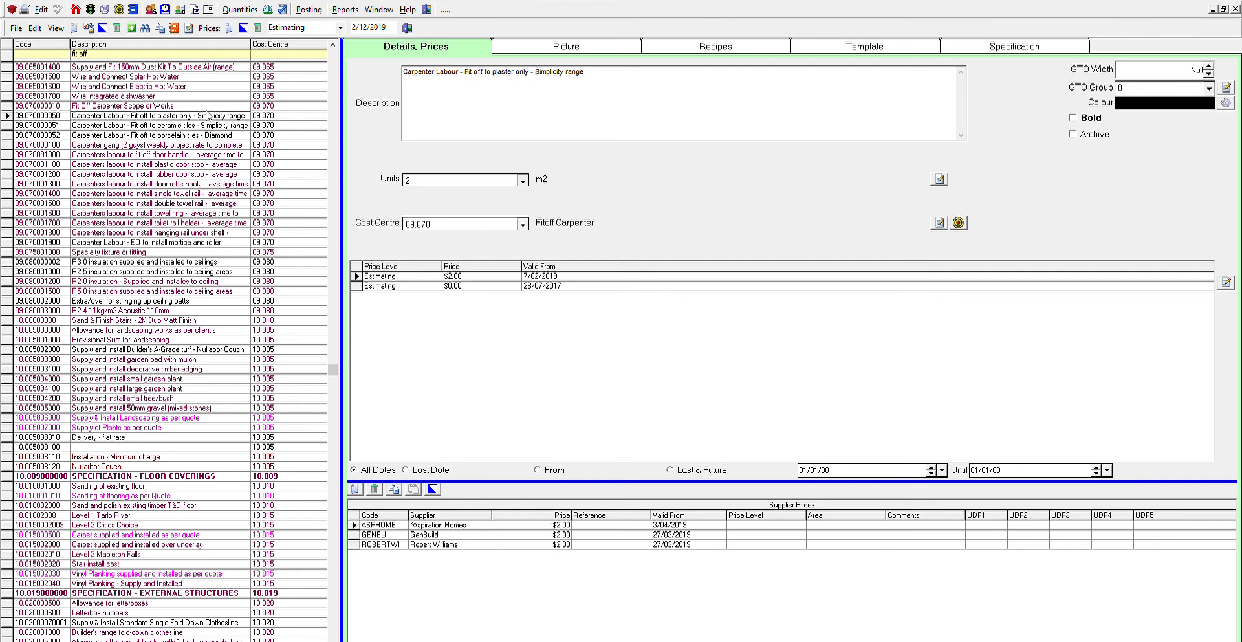
key(Down)
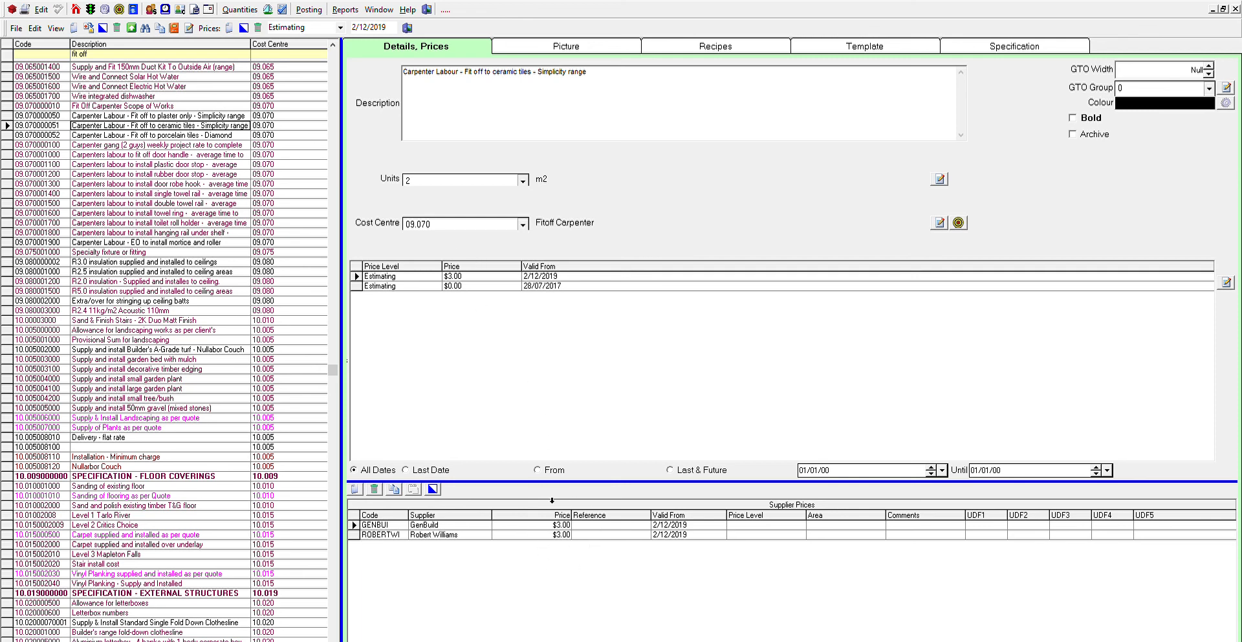
click(829, 41)
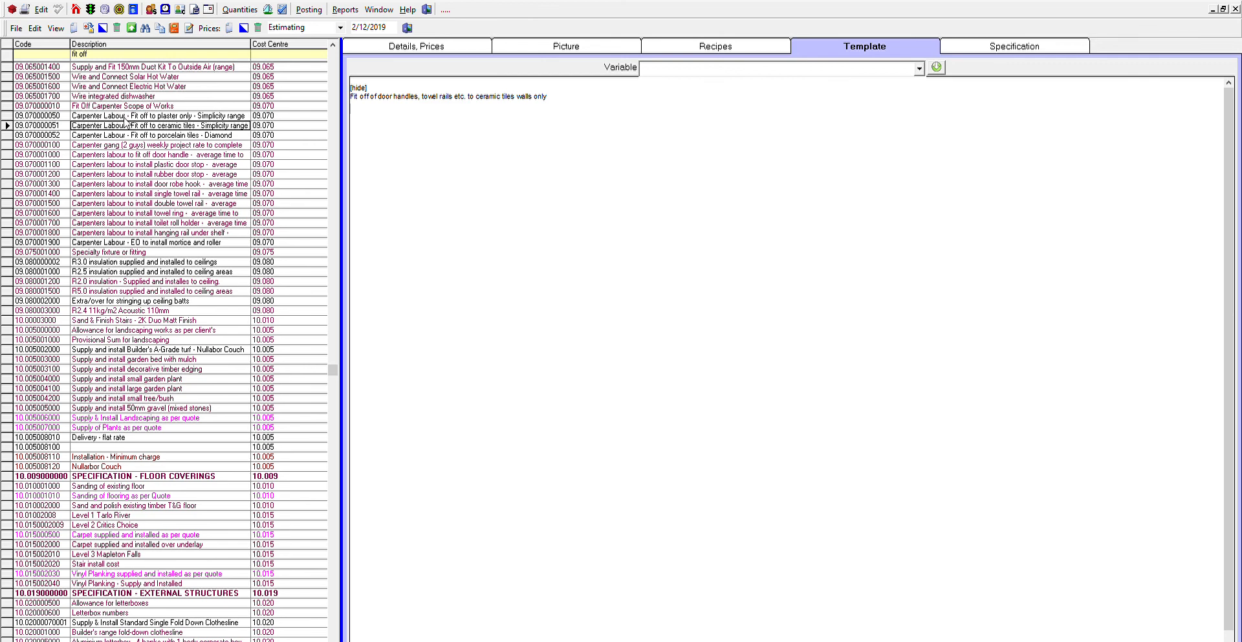
key(Down)
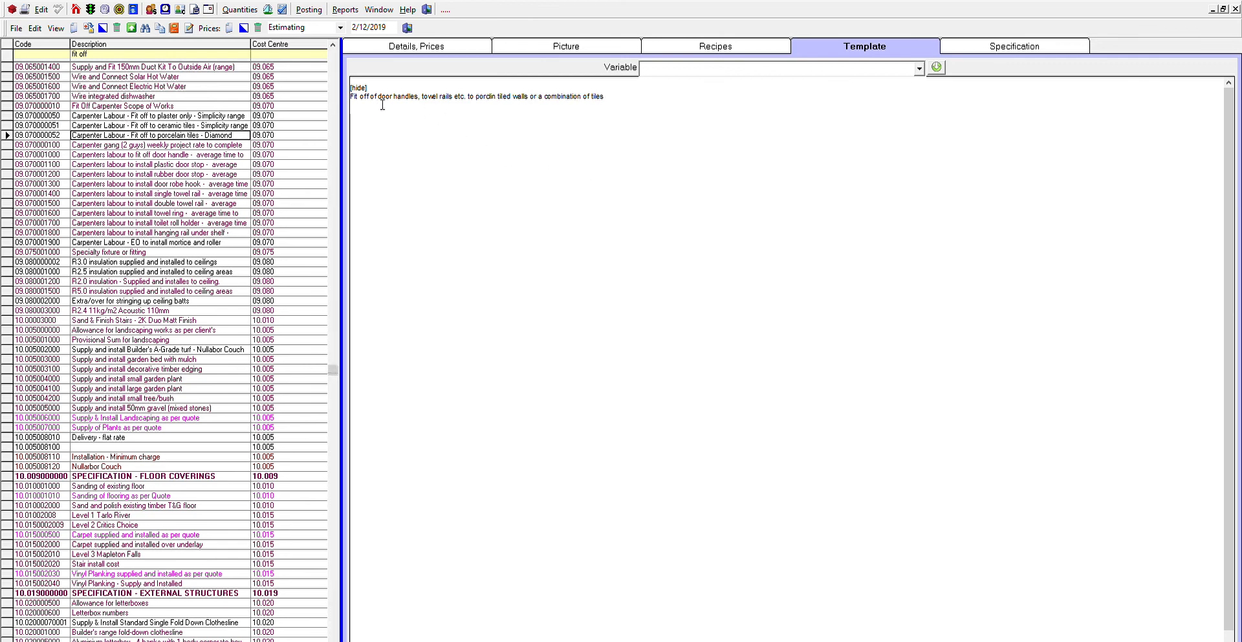
click(711, 44)
click(608, 40)
click(486, 40)
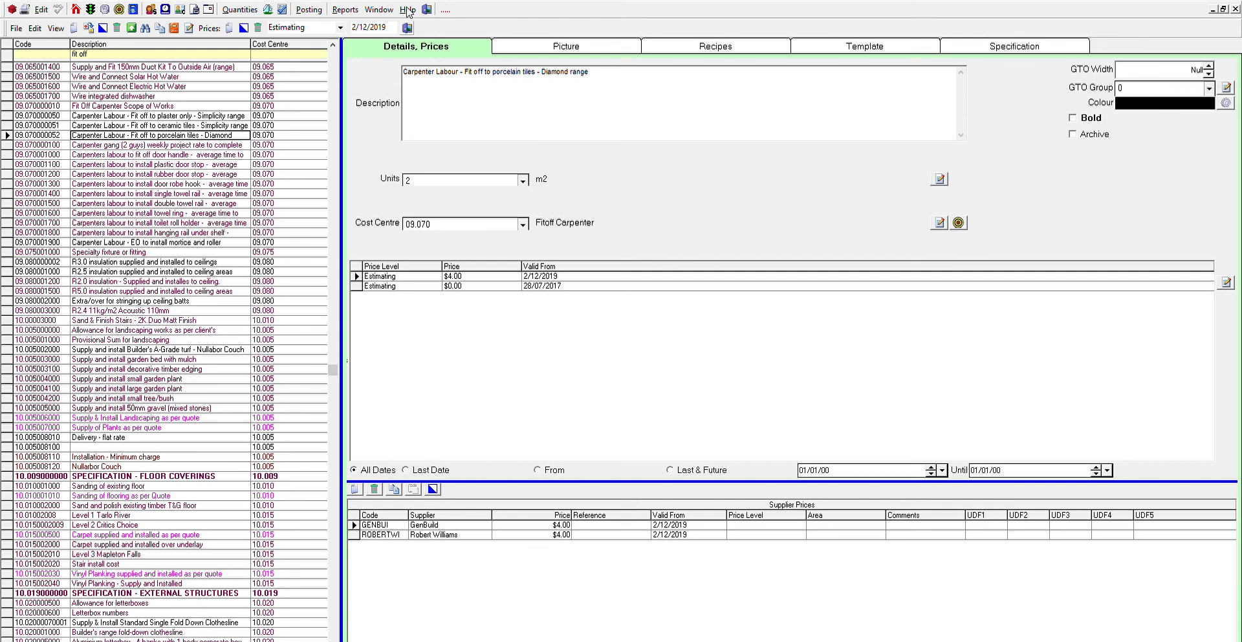
click(407, 28)
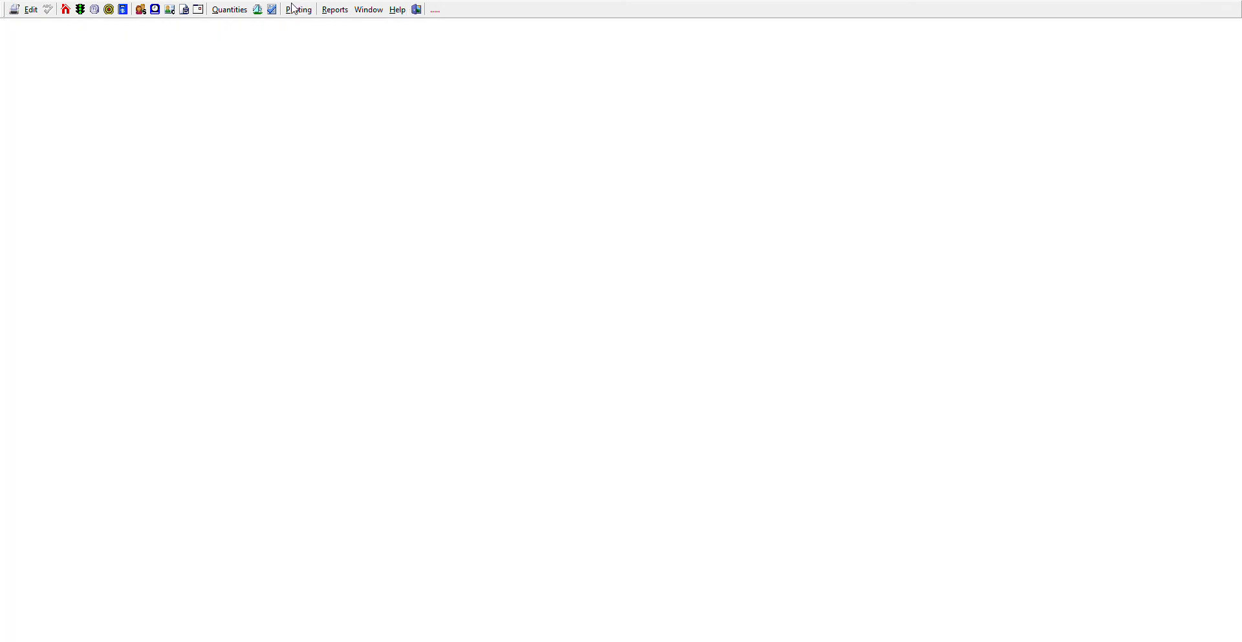